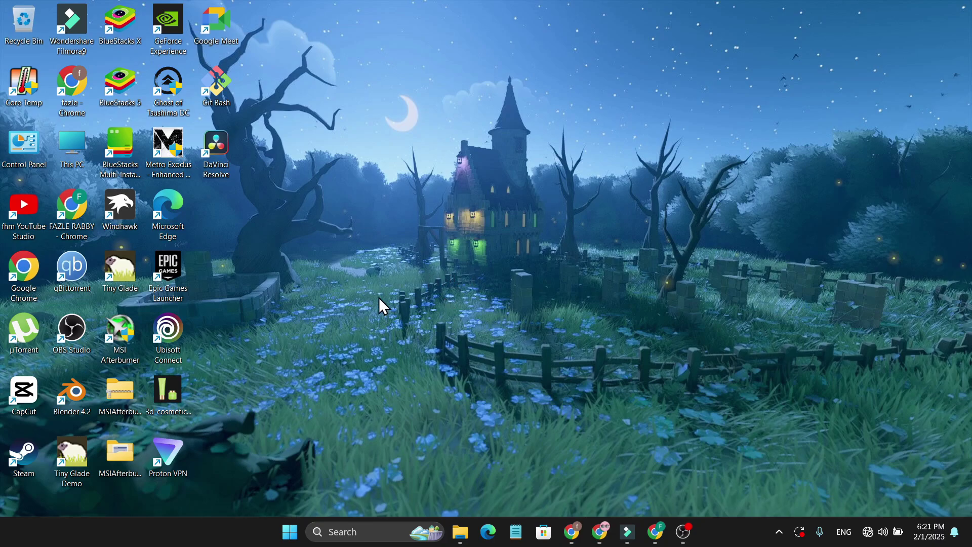
Launch Settings from the Start menu and go to the Apps page
click(290, 534)
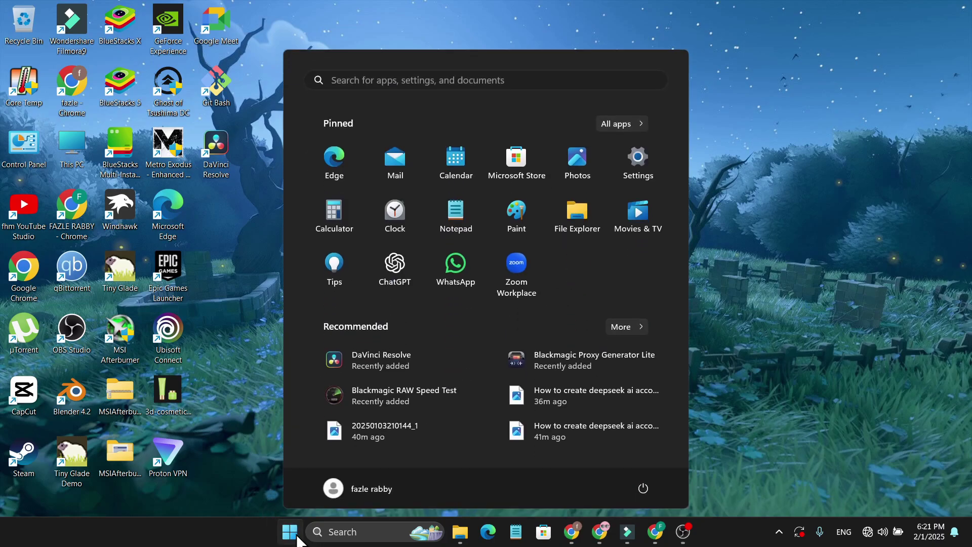
click(637, 160)
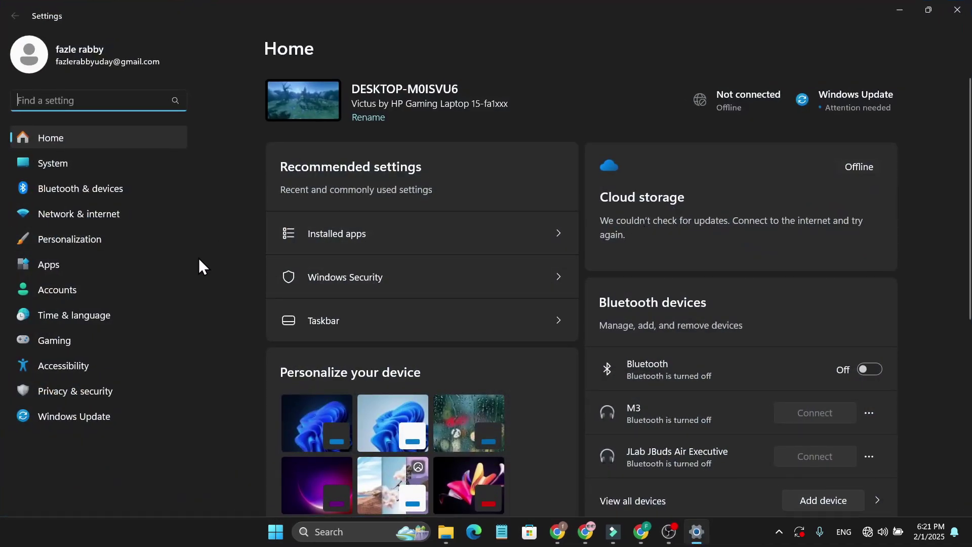
click(93, 264)
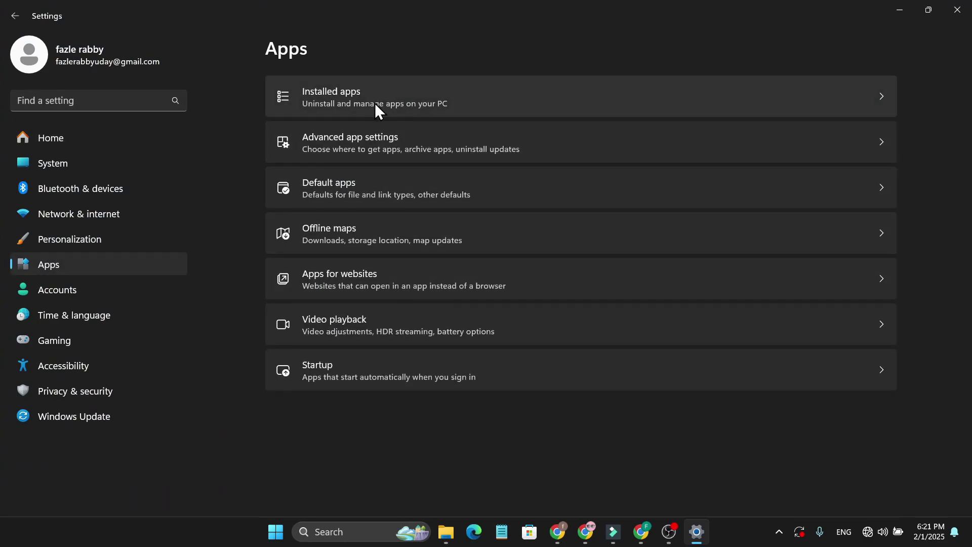
Show the Installed apps list so Git can be found
click(380, 93)
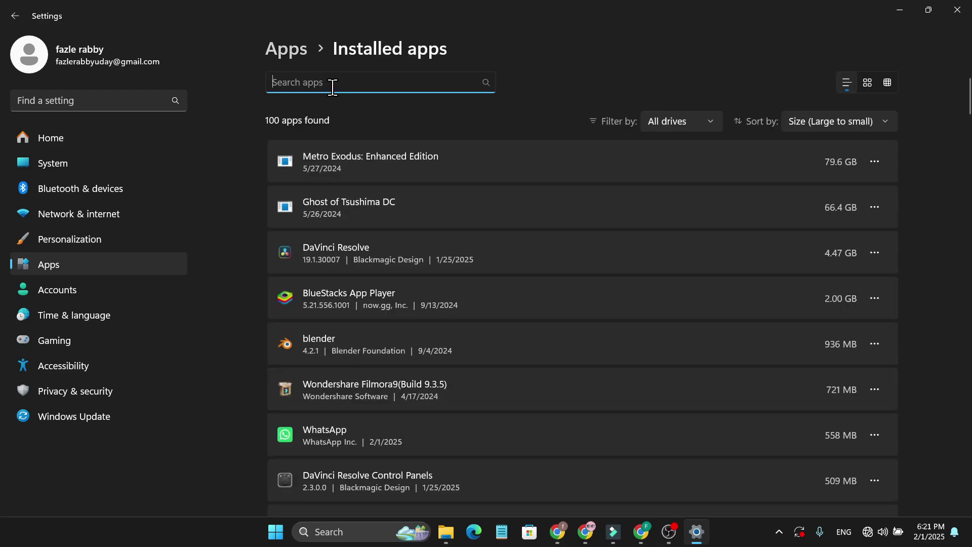
text(gi)
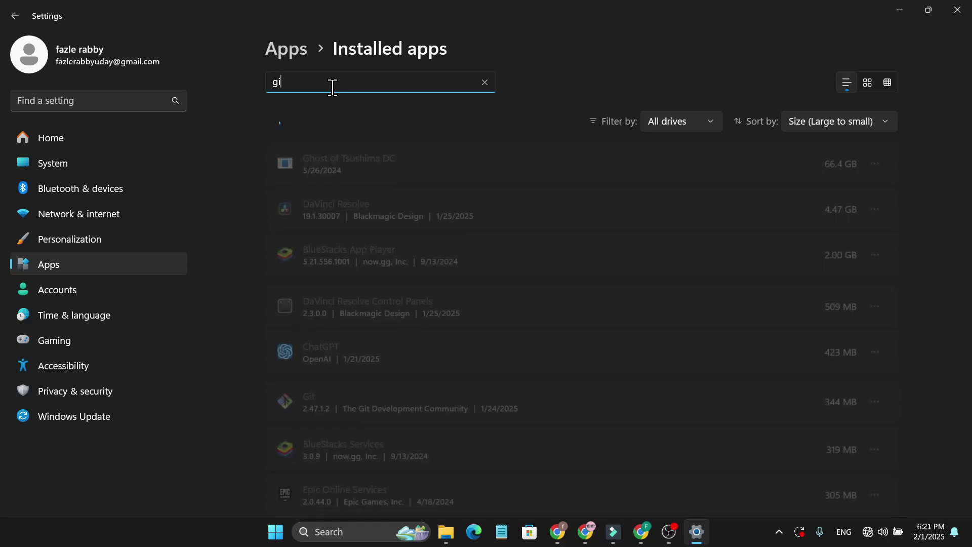
text(t)
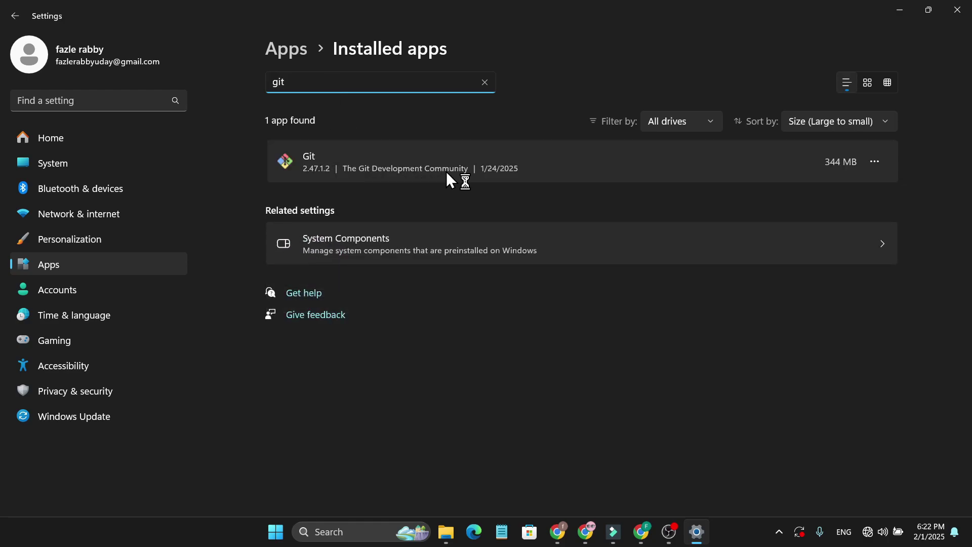
Choose Uninstall from the Git entry's actions menu
click(874, 161)
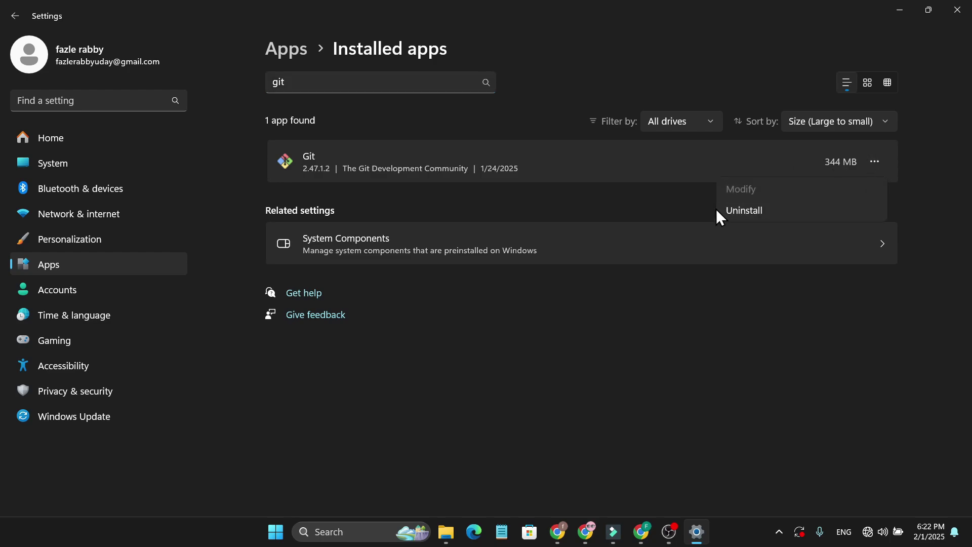
click(743, 211)
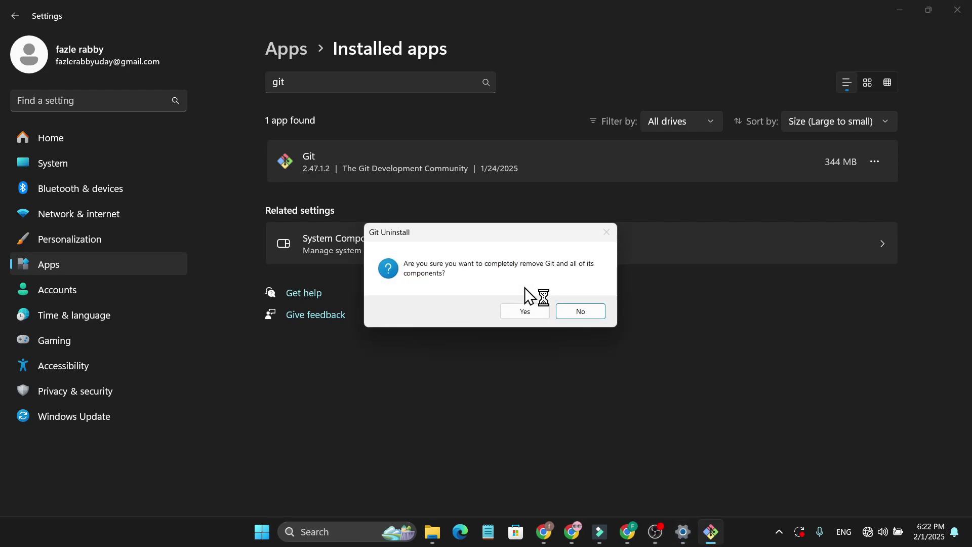
Confirm removing Git and all its components, then dismiss the success message
click(531, 310)
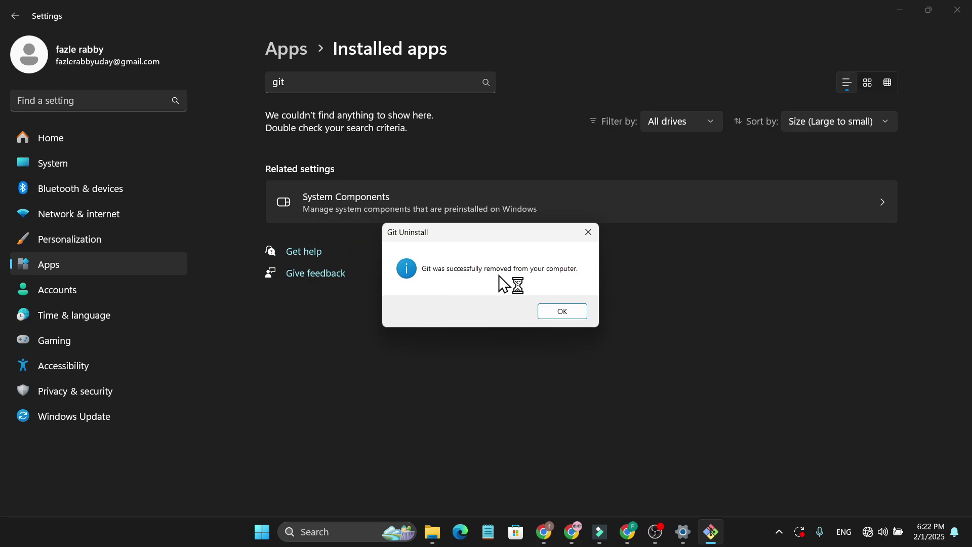
click(561, 312)
click(899, 9)
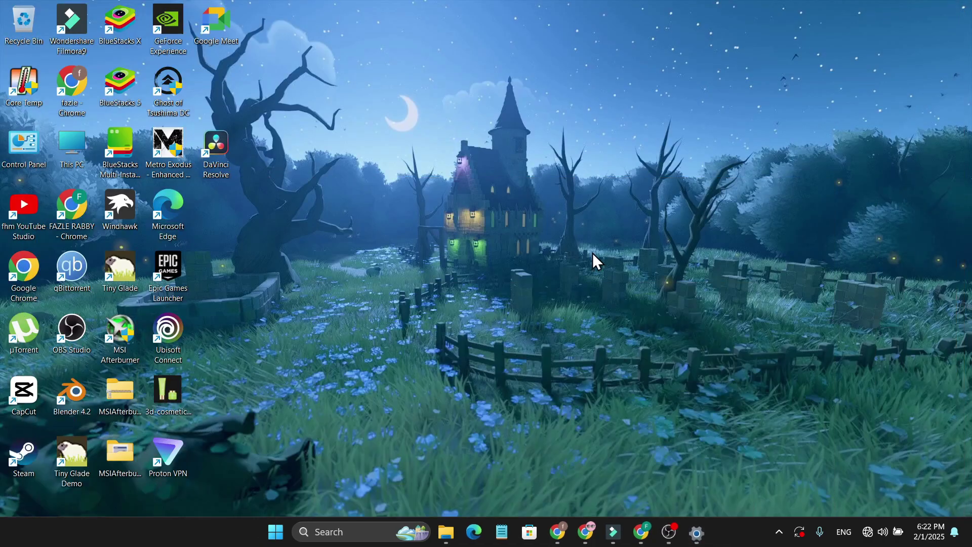